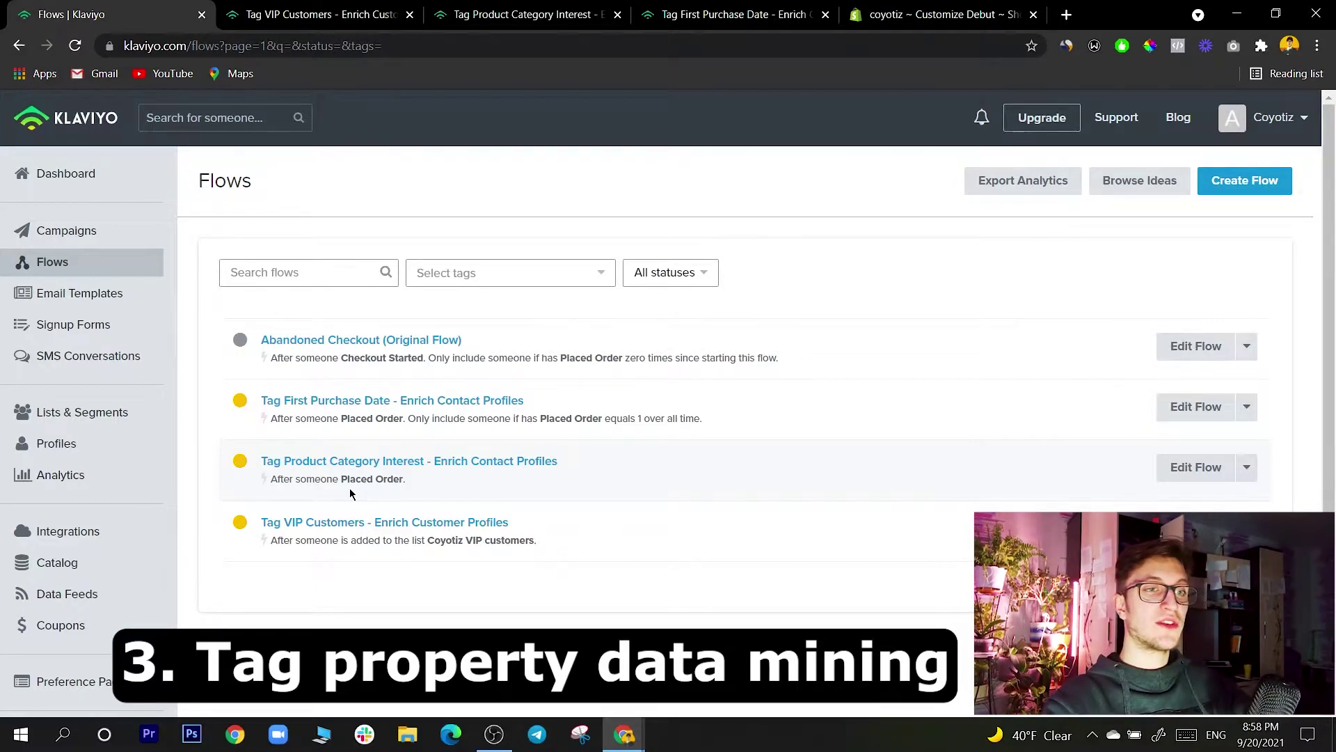
# Start creating a flow and filter the flow template library to the Tag Contact Profiles type
pyautogui.click(1244, 181)
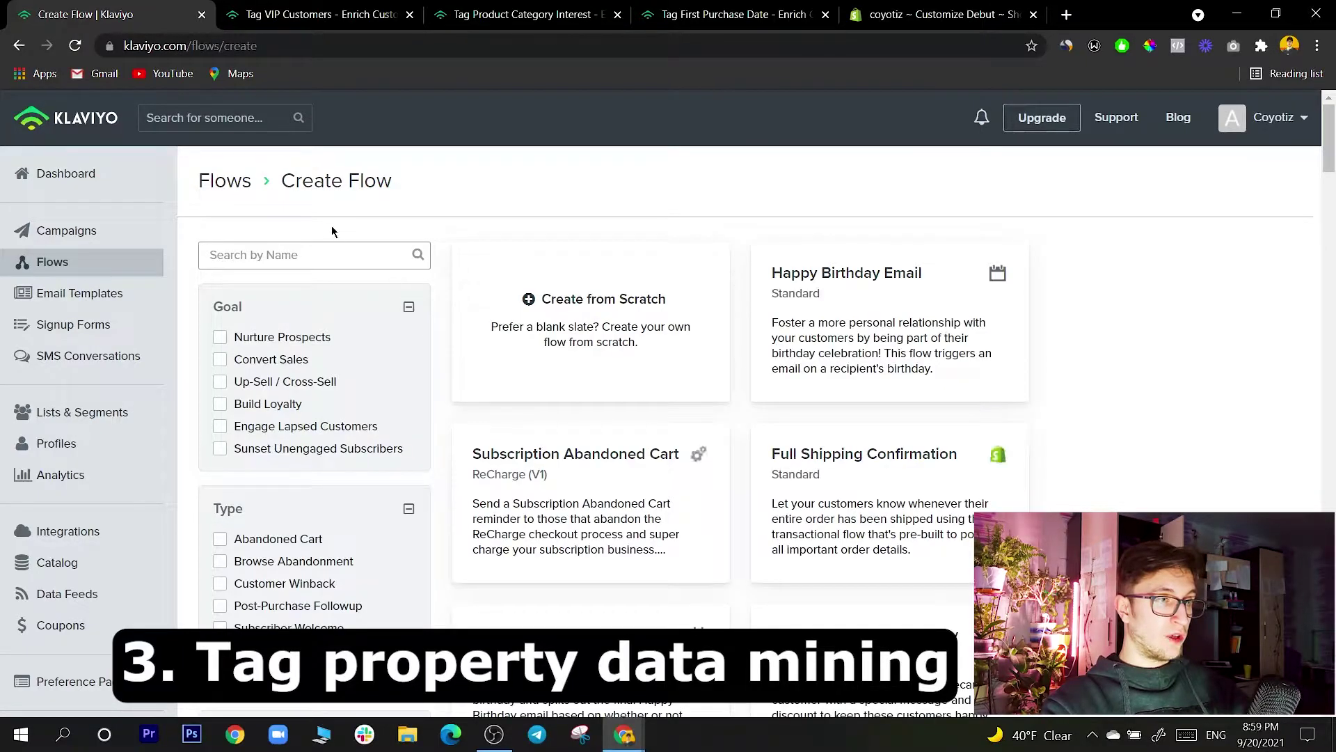
pyautogui.scroll(-2, 259, 418)
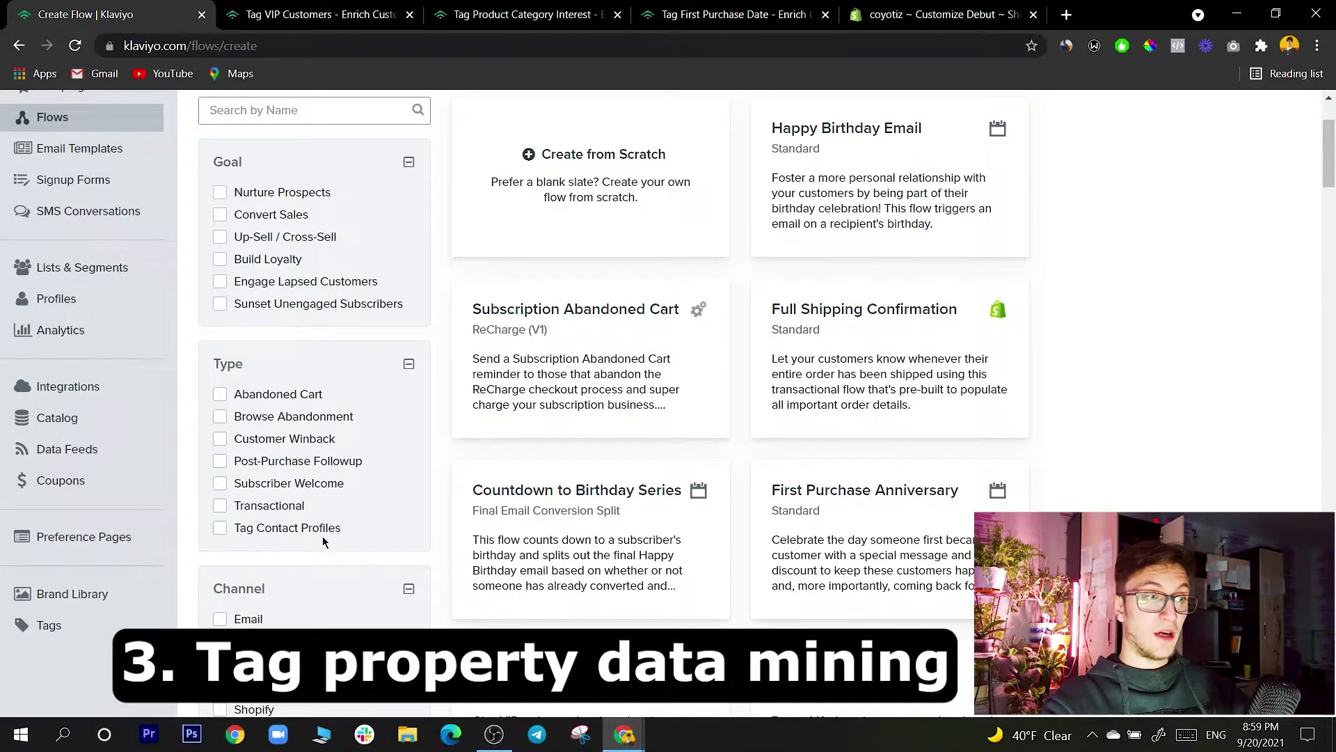
pyautogui.click(220, 529)
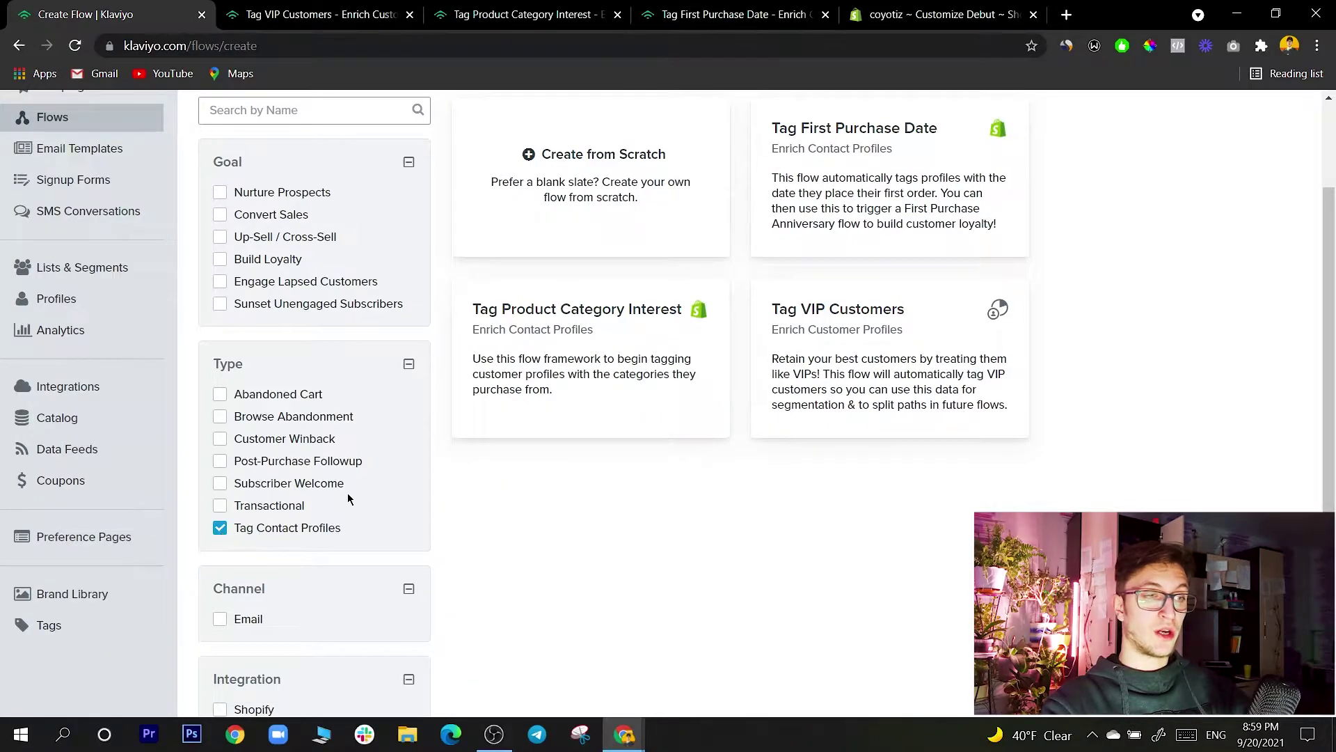
pyautogui.scroll(2, 907, 236)
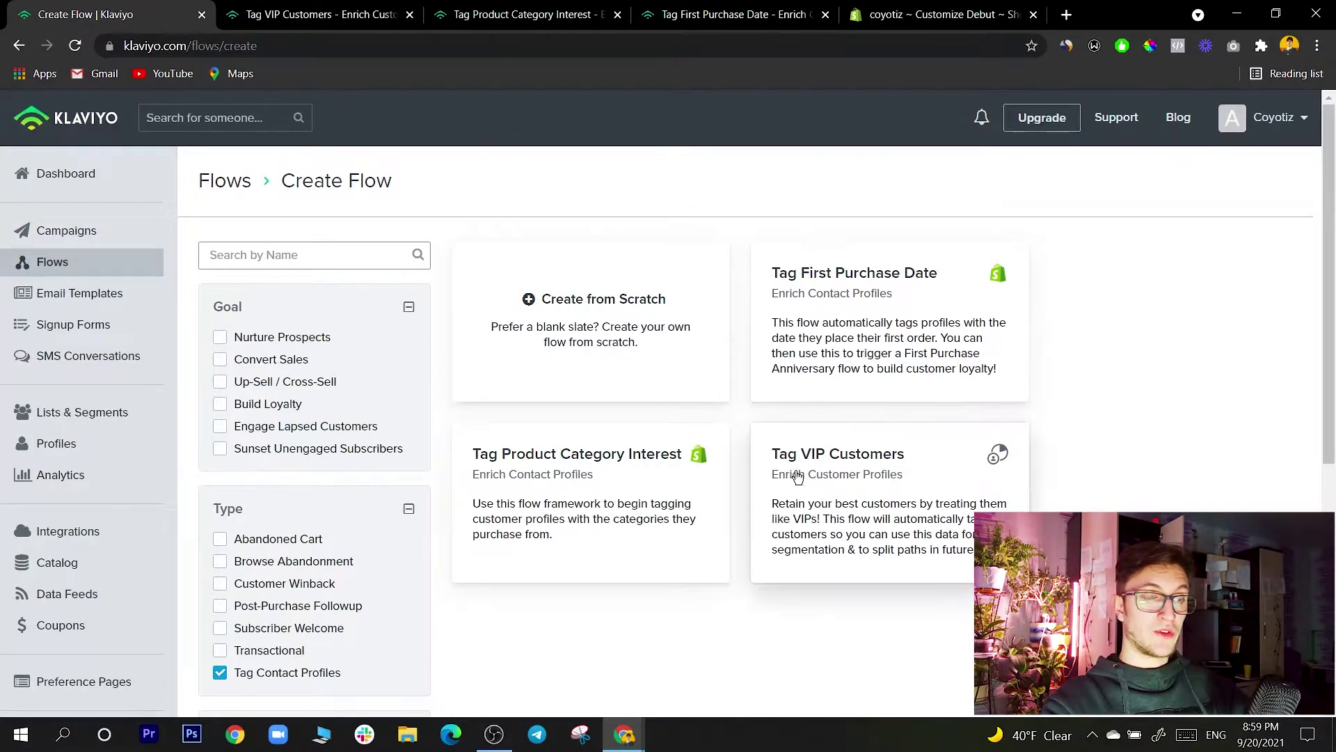
# Return to the flows list and open the Tag VIP Customers - Enrich Customer Profiles flow
pyautogui.click(45, 271)
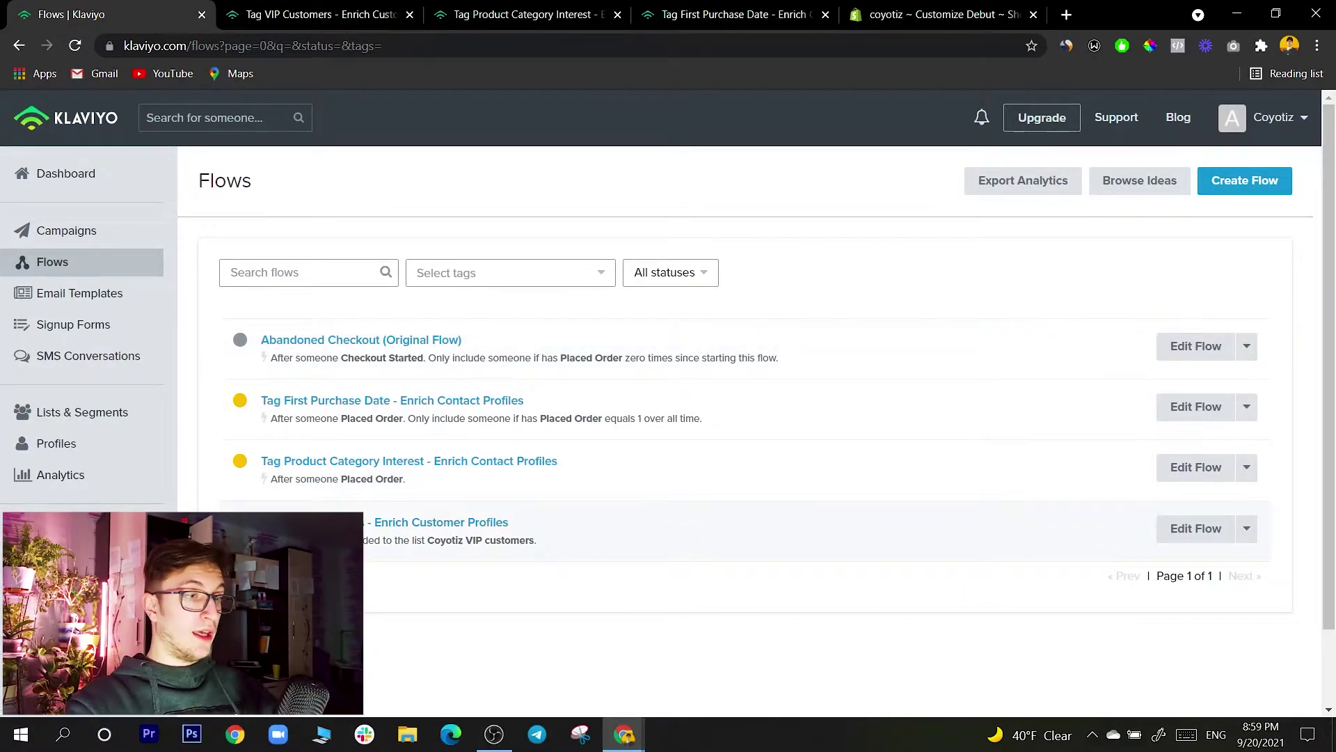
pyautogui.click(328, 523)
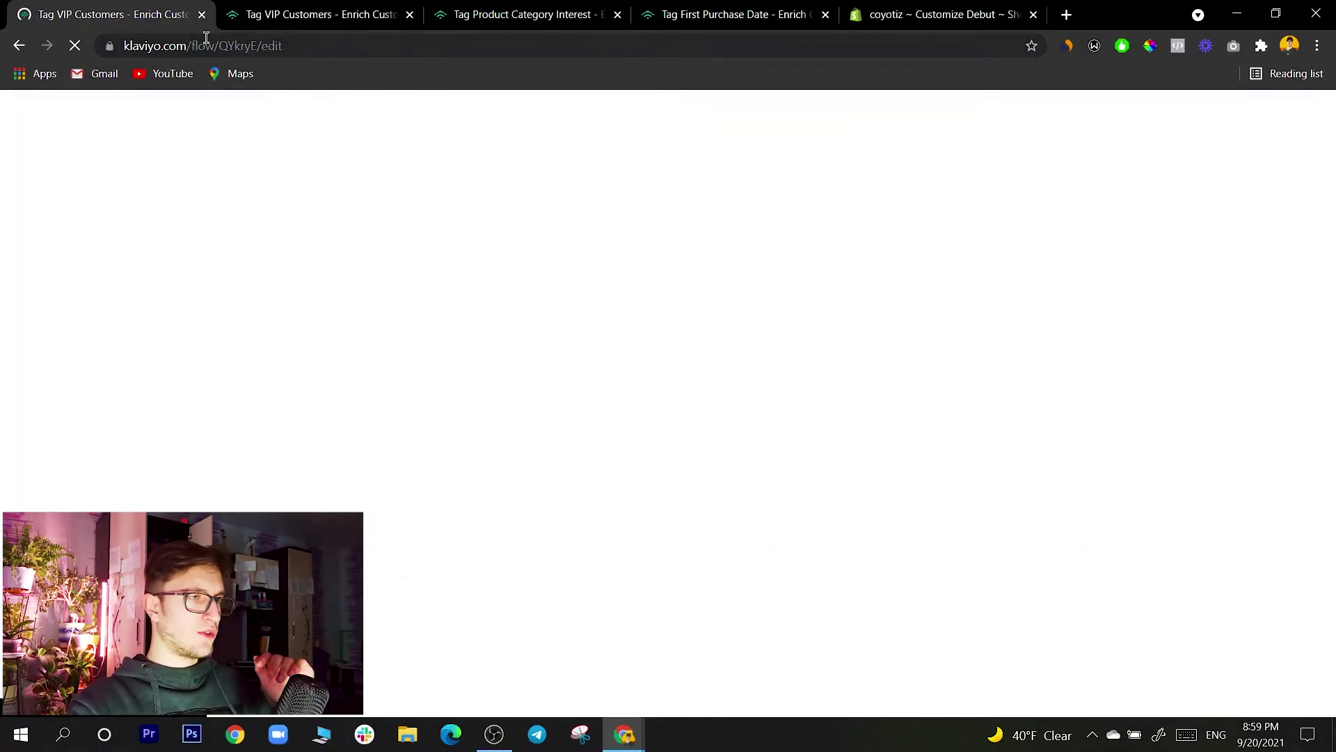
pyautogui.click(472, 6)
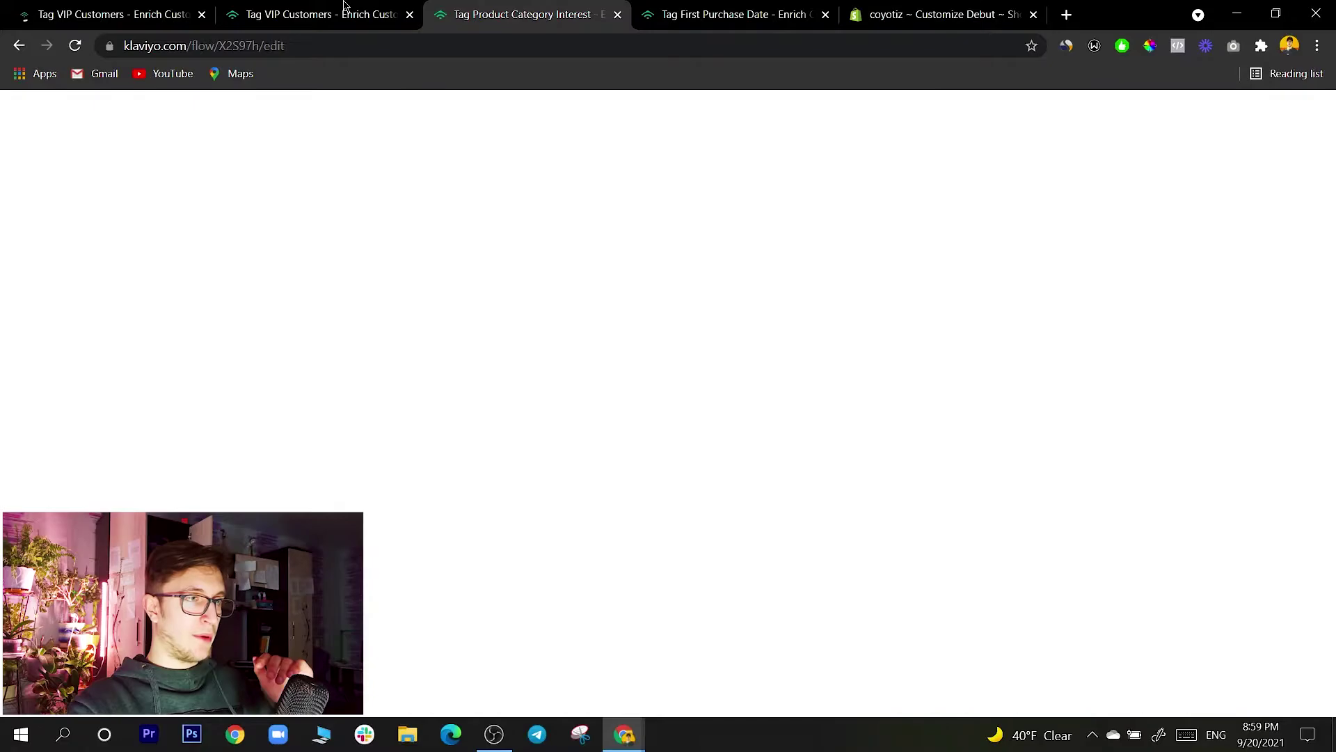
pyautogui.click(343, 7)
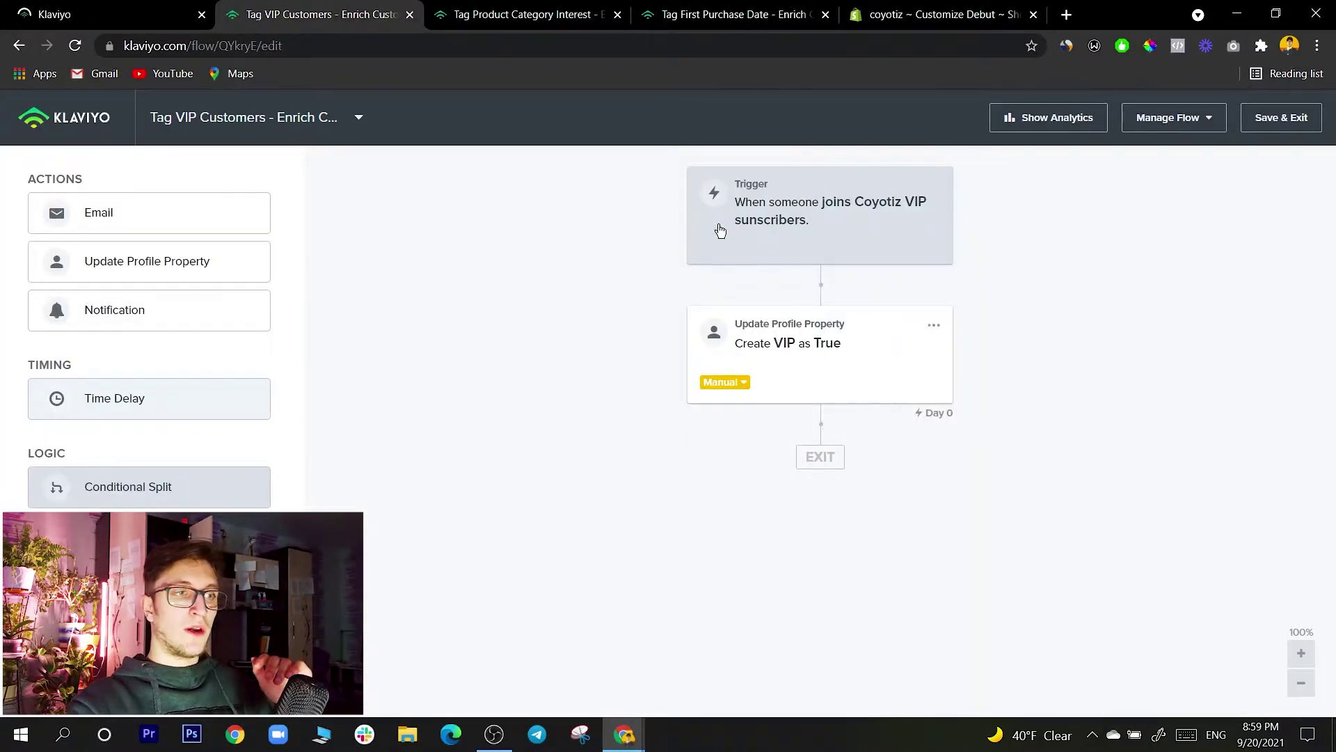
# Examine the Tag VIP Customers flow's segment trigger setup and the configuration of its Update Profile Property action
pyautogui.click(794, 257)
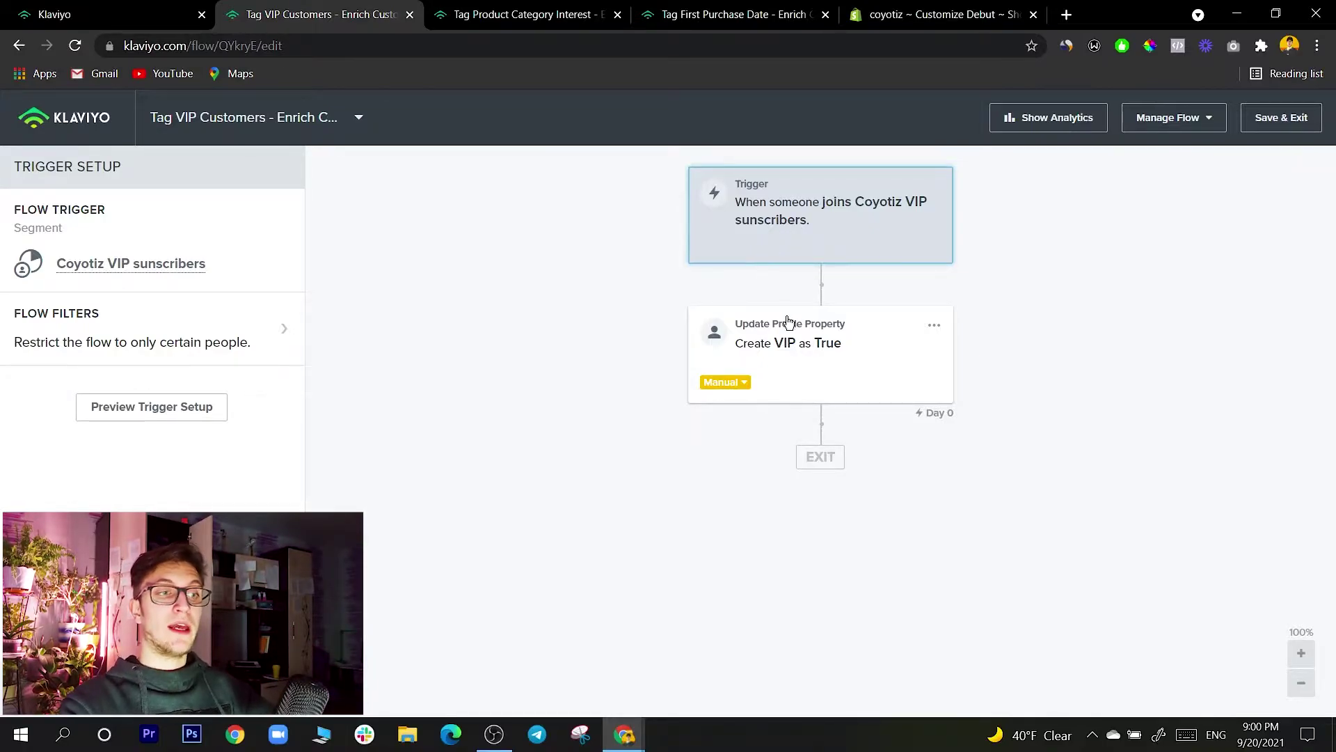
pyautogui.click(752, 351)
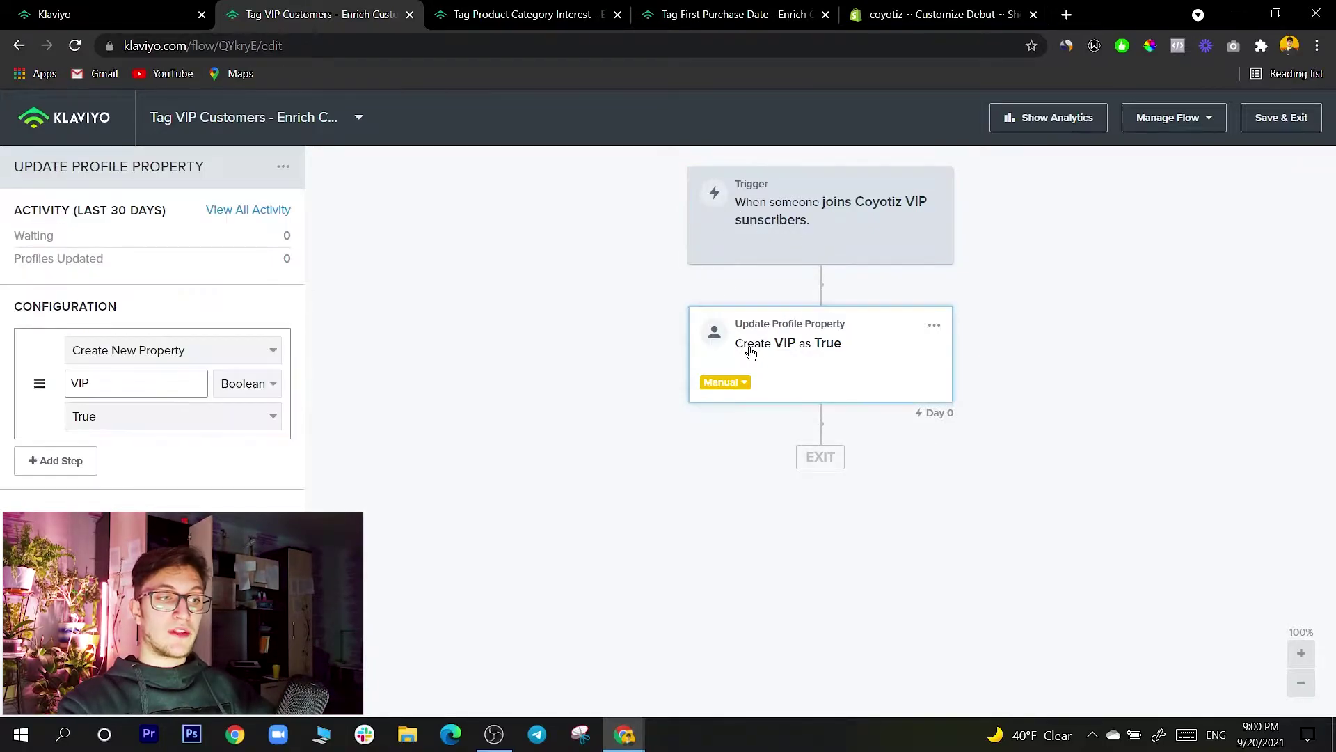
pyautogui.click(808, 201)
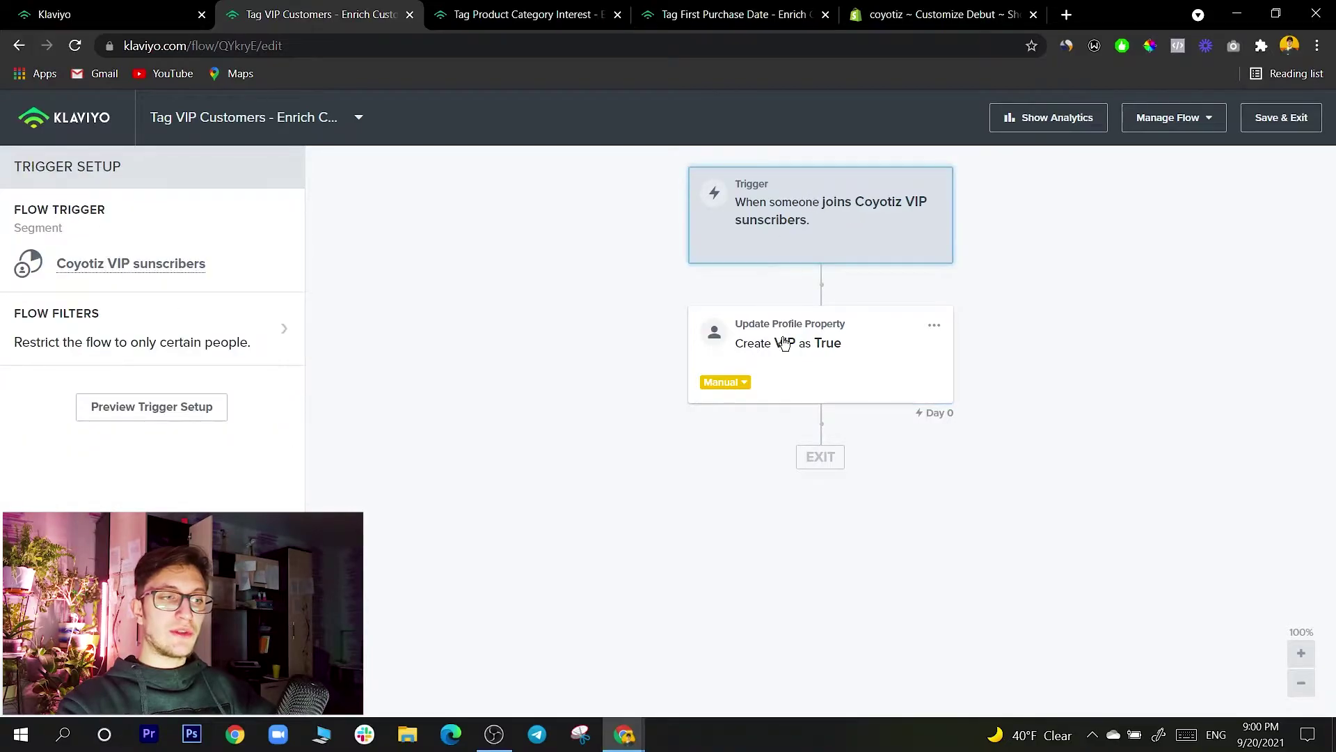
pyautogui.click(790, 376)
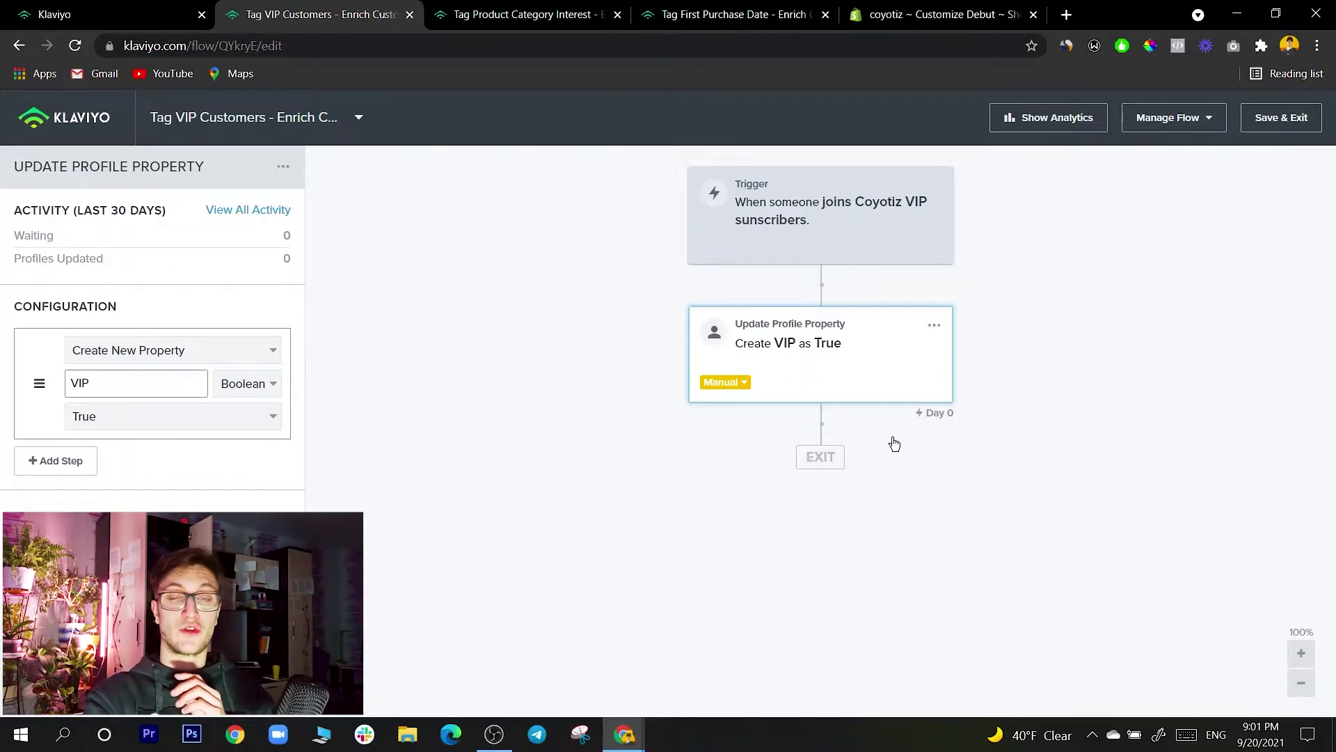
pyautogui.click(830, 206)
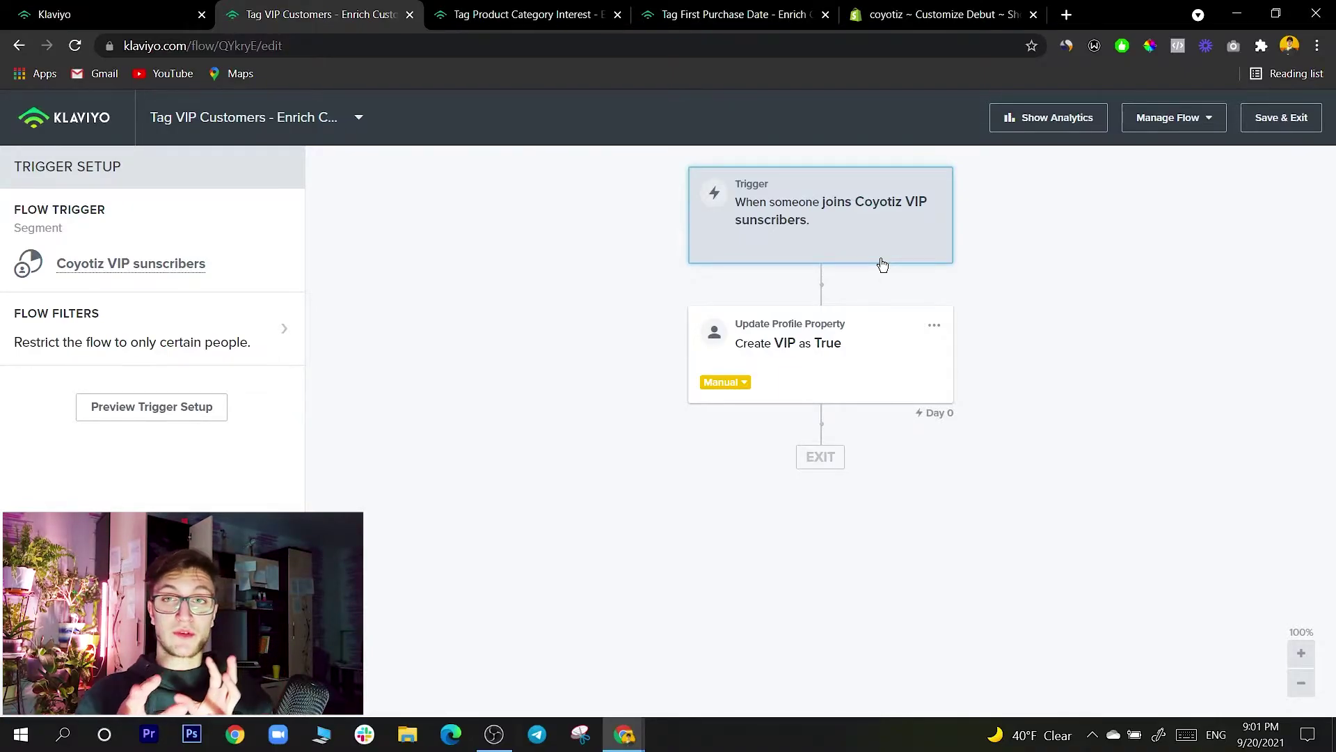
pyautogui.click(826, 373)
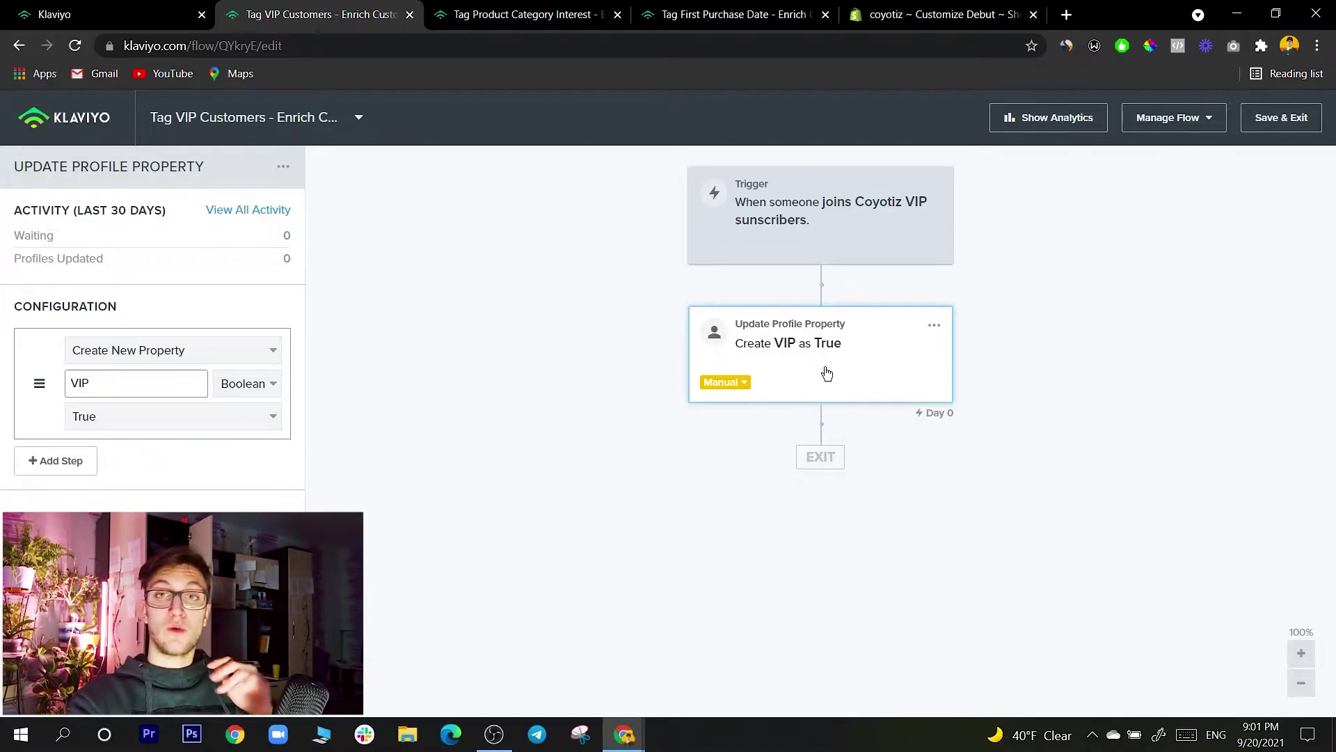
# Open the Tag First Purchase Date flow from the flows list and inspect its trigger's flow filter
pyautogui.click(91, 8)
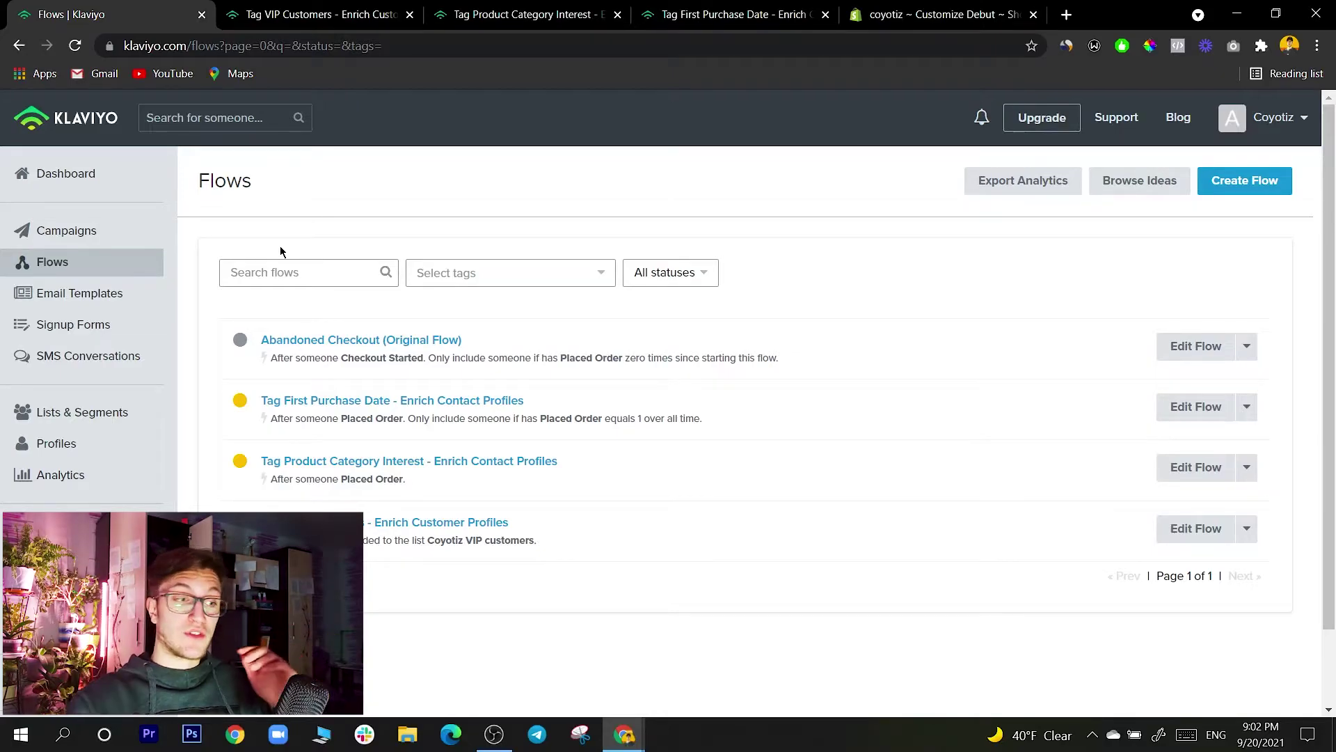
pyautogui.click(490, 16)
pyautogui.click(280, 8)
pyautogui.click(104, 14)
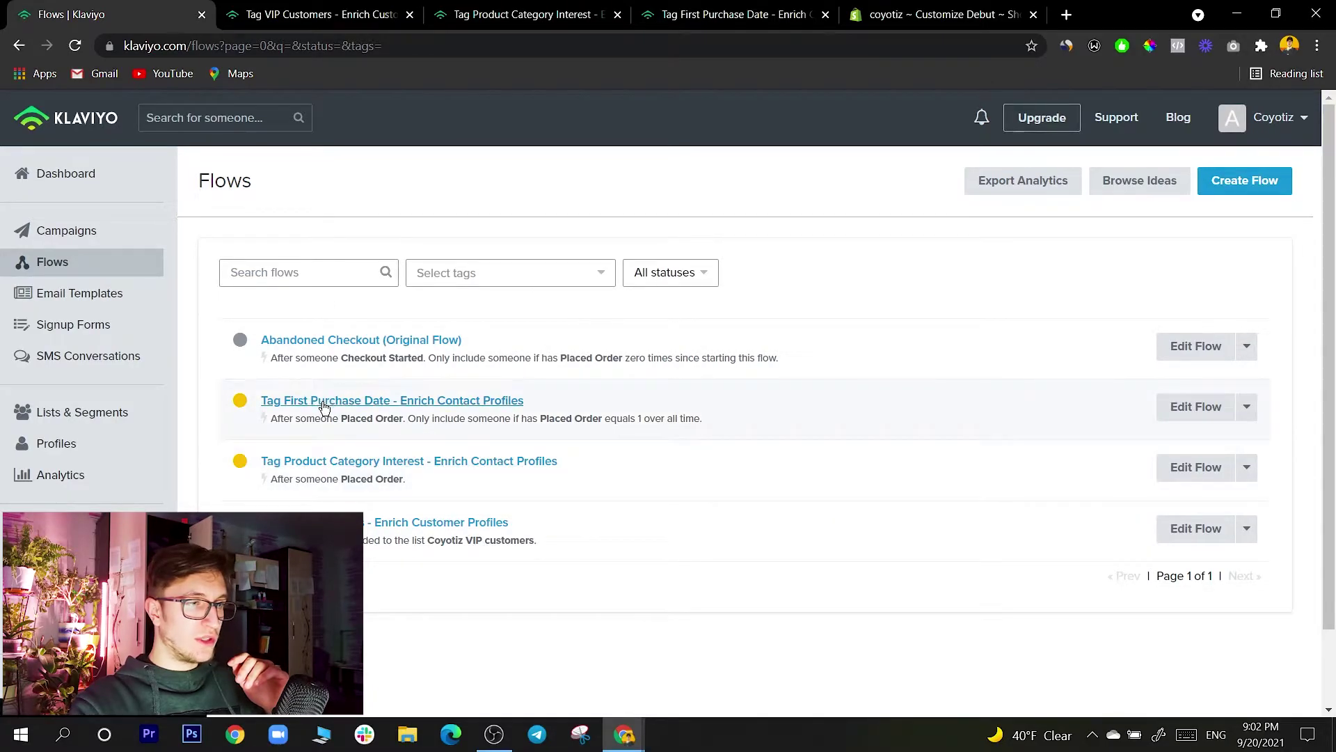
pyautogui.click(416, 408)
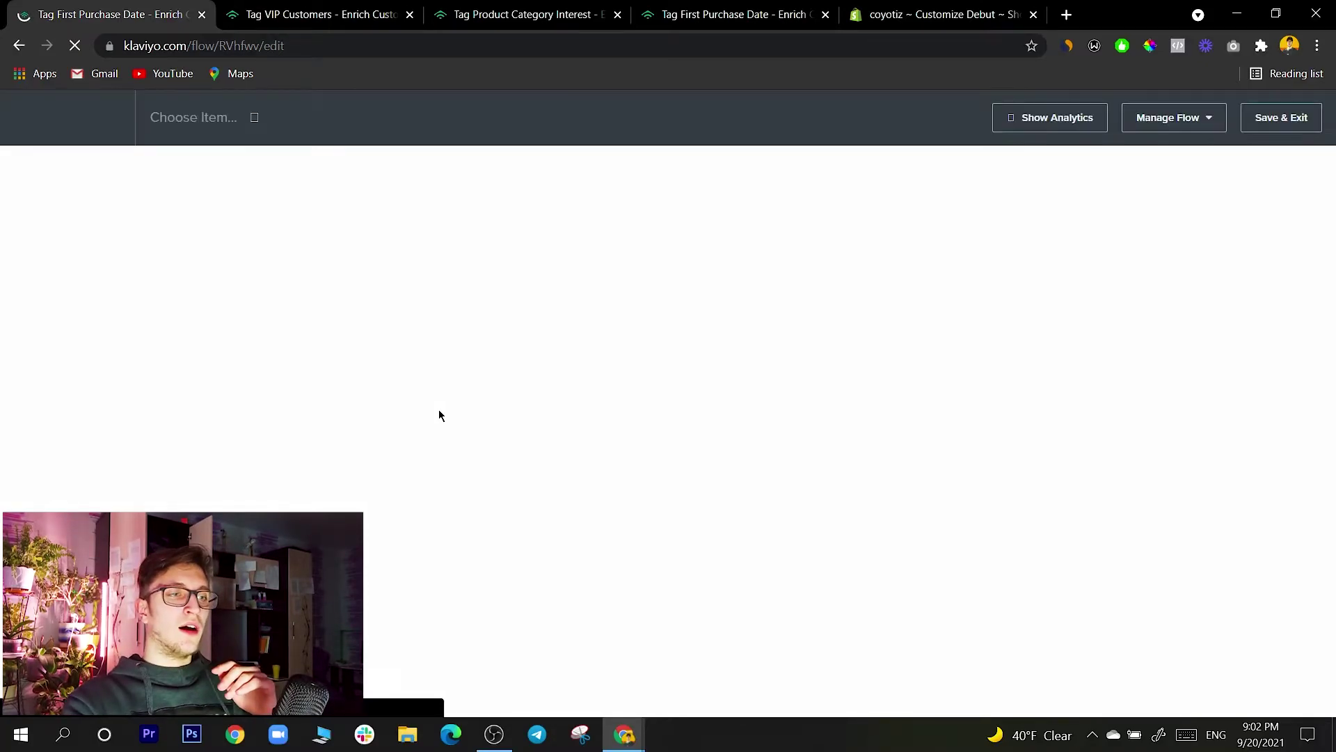
pyautogui.click(537, 10)
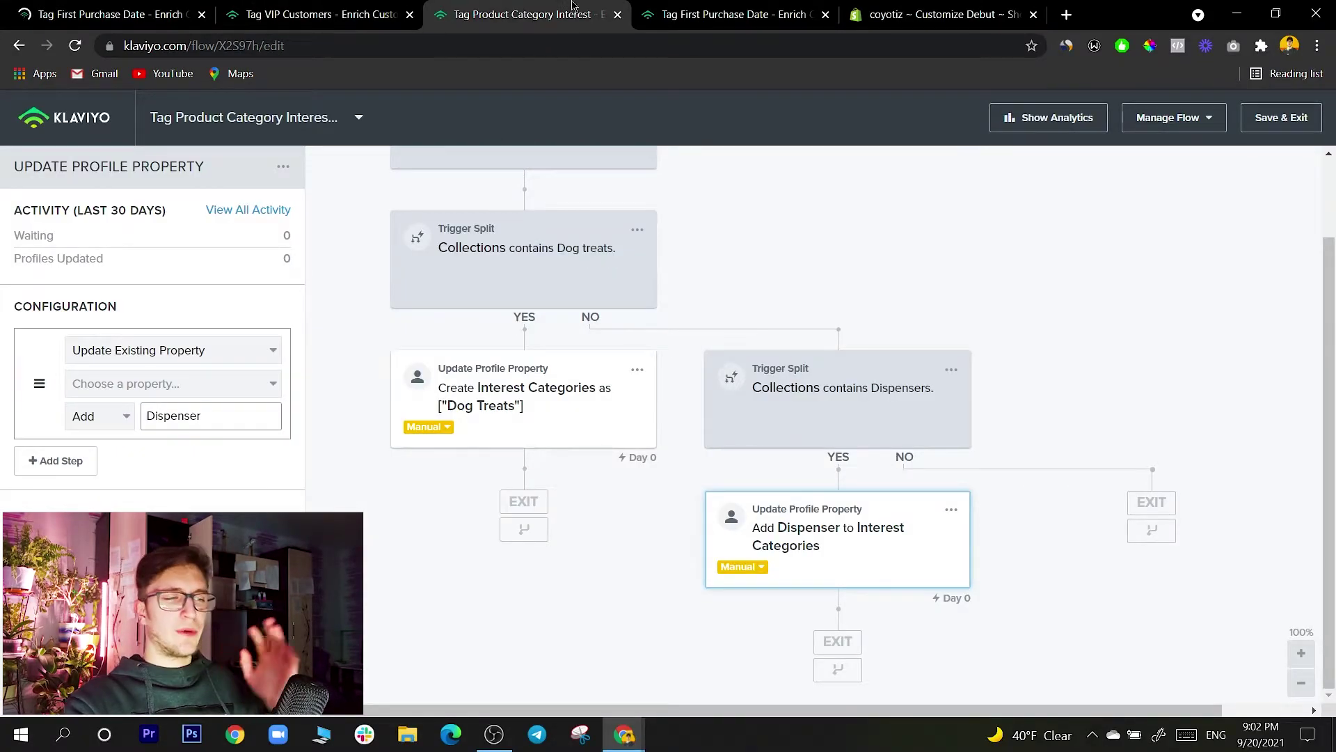
pyautogui.click(115, 11)
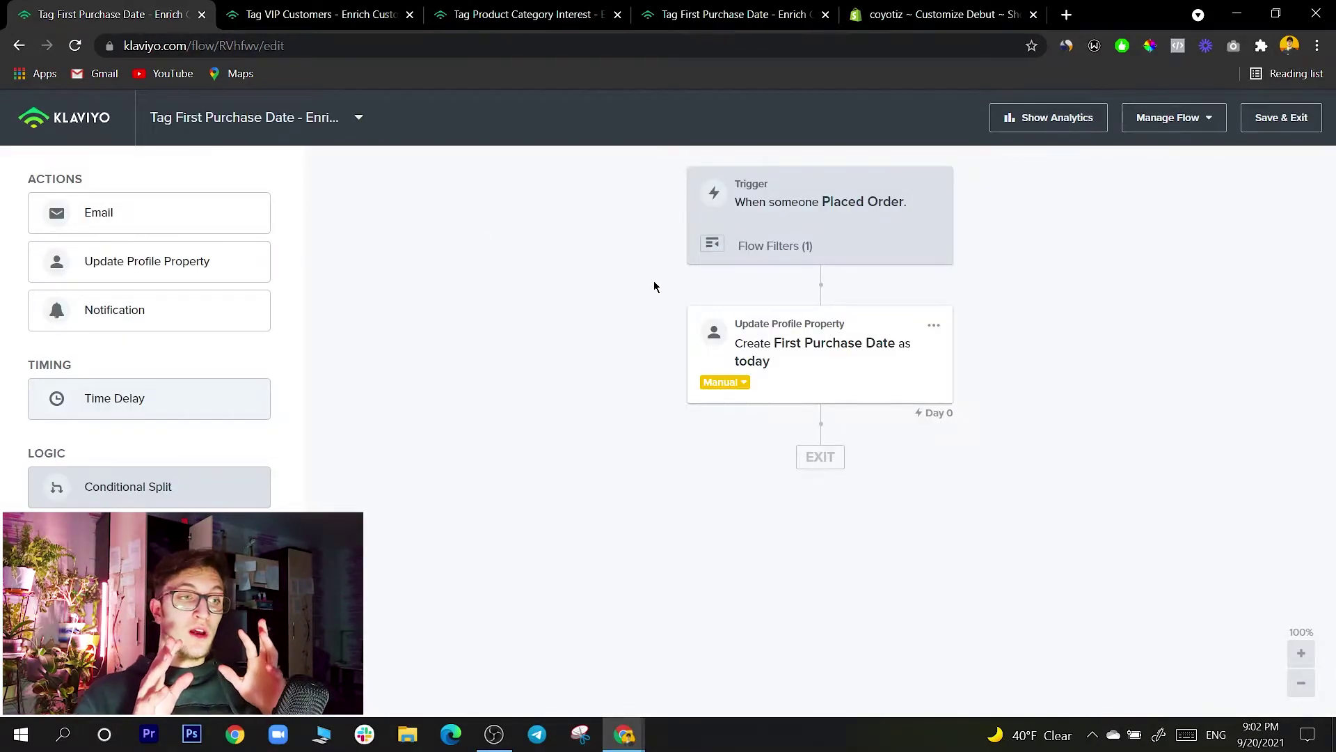
pyautogui.click(711, 245)
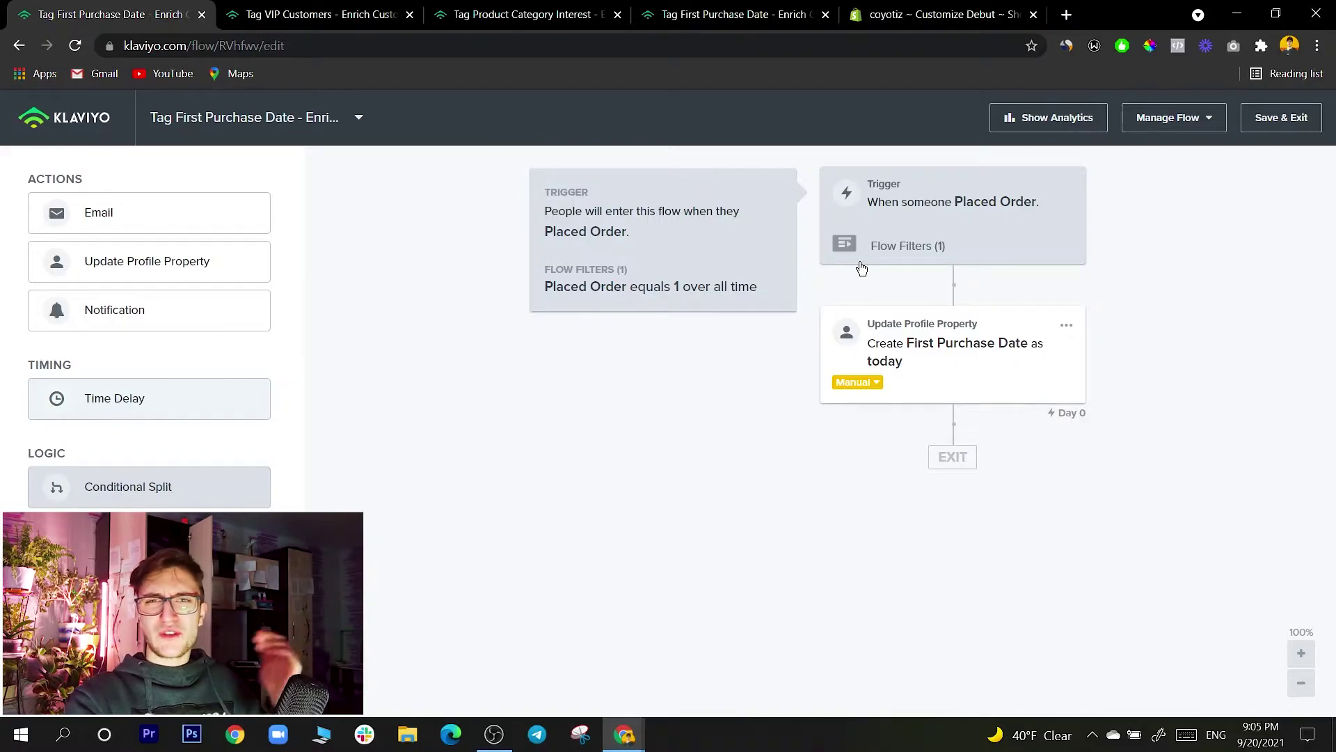
pyautogui.click(18, 45)
# Examine the Tag Product Category Interest flow, inspecting its trigger splits for the Dog treats and Dispensers collections
pyautogui.click(560, 6)
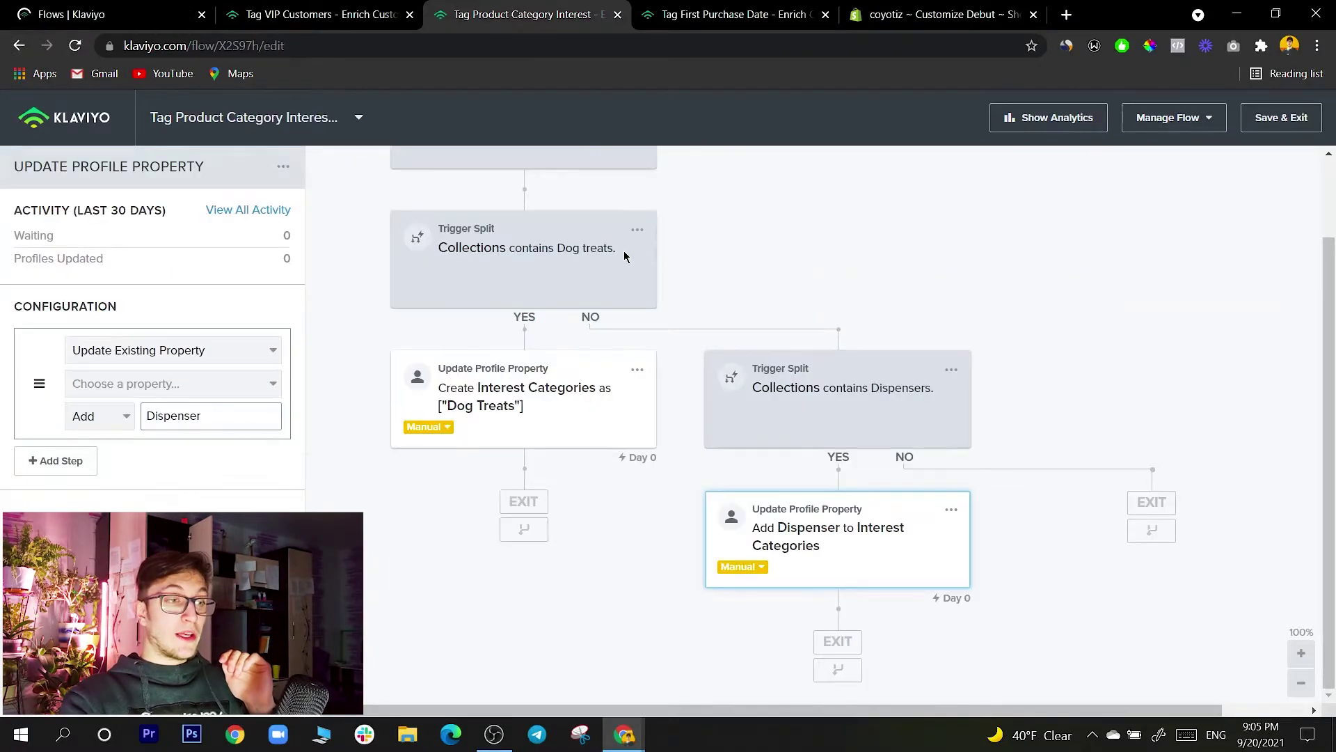
pyautogui.scroll(2, 623, 251)
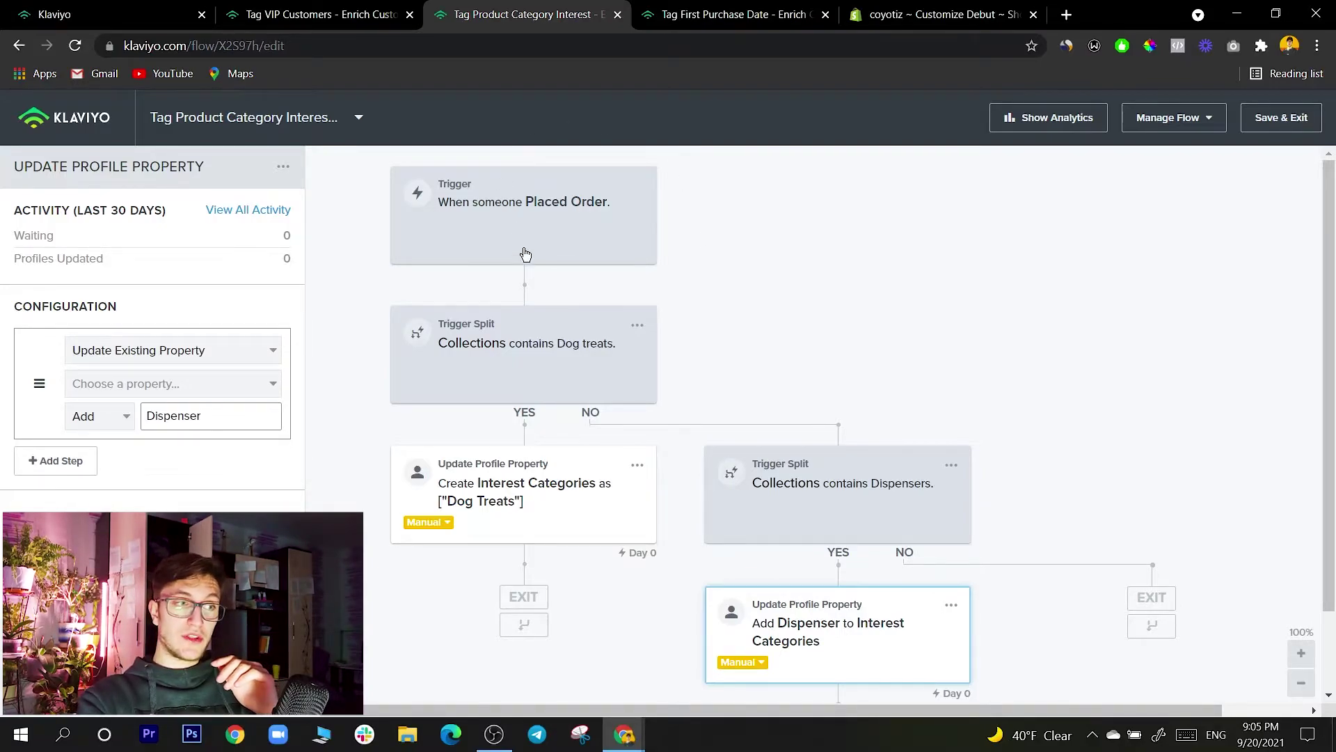
pyautogui.click(567, 332)
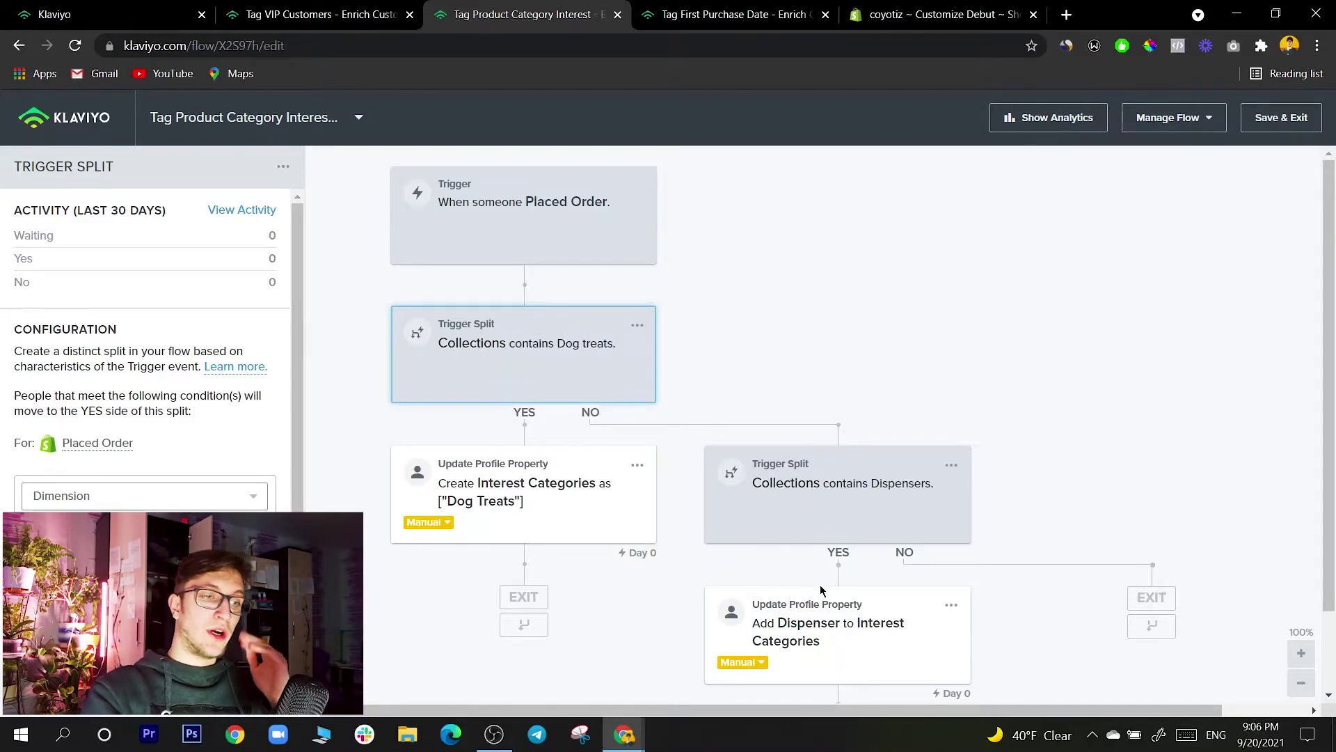
pyautogui.scroll(-1, 821, 583)
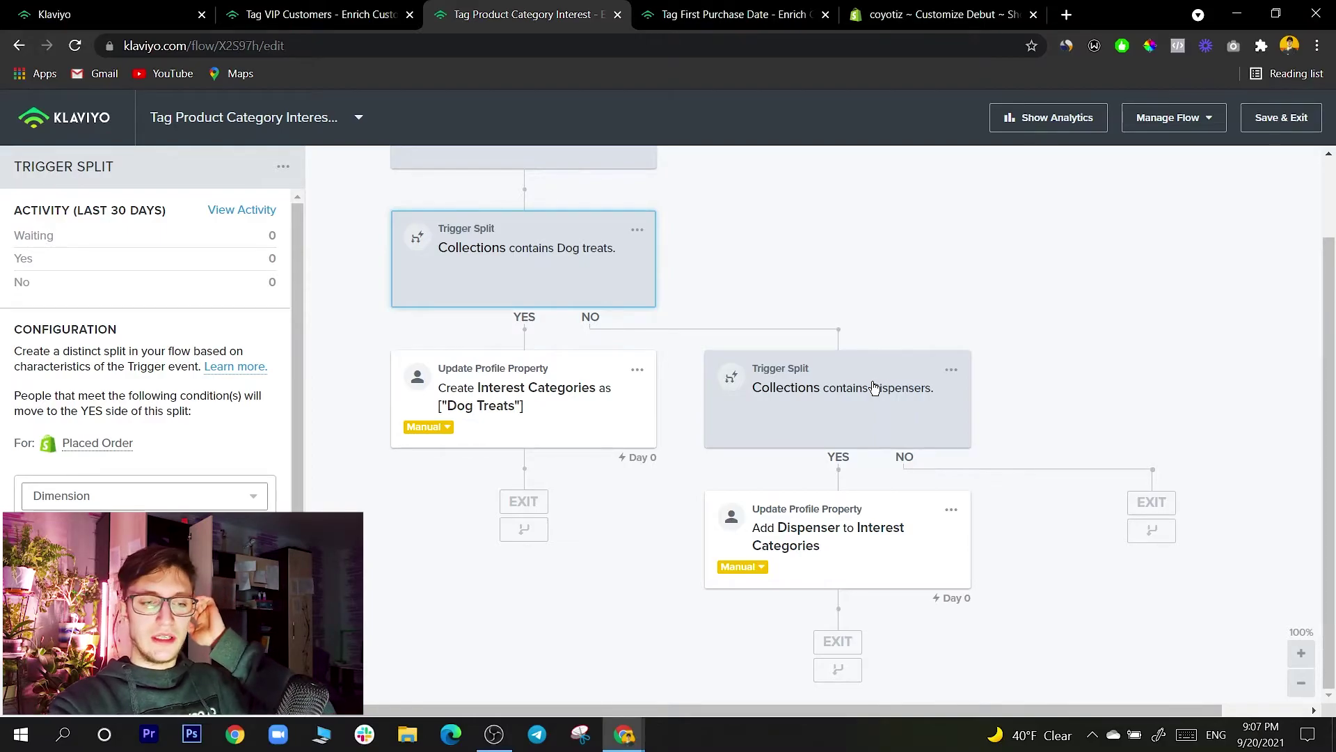
pyautogui.click(797, 394)
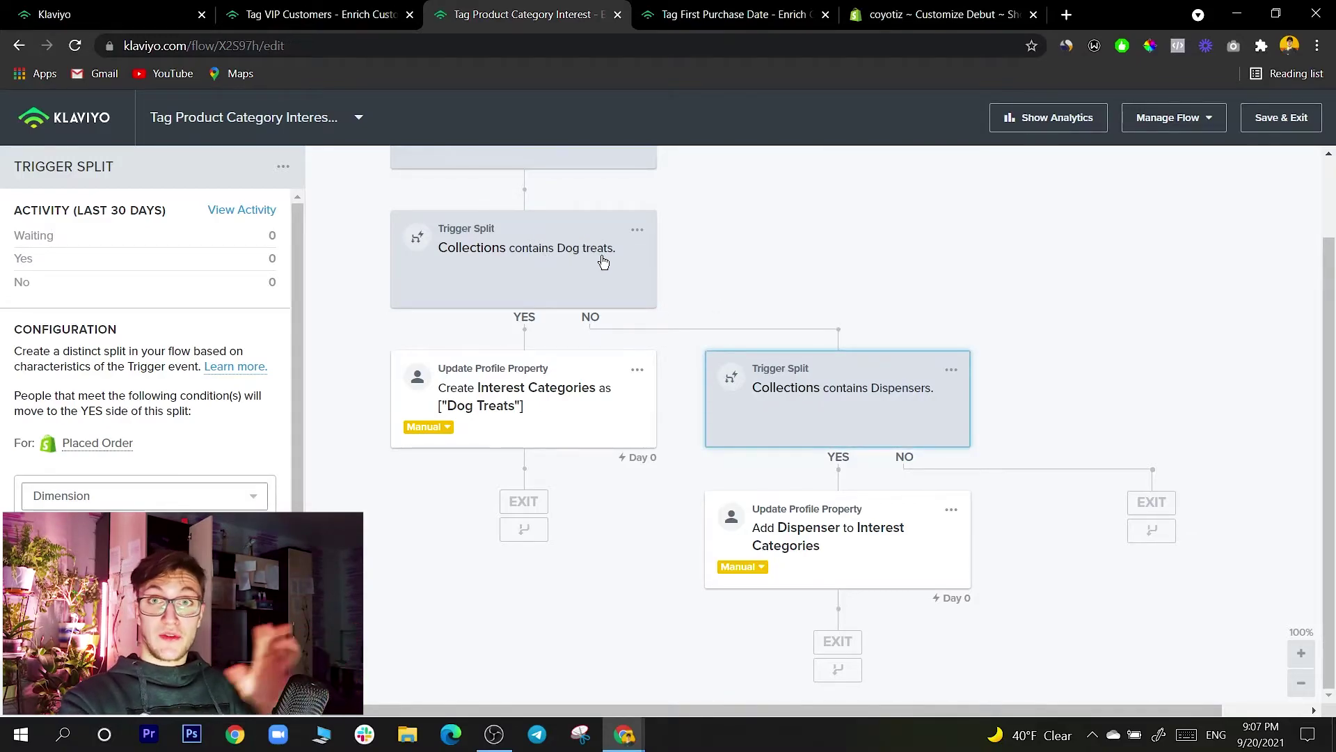
pyautogui.scroll(1, 553, 361)
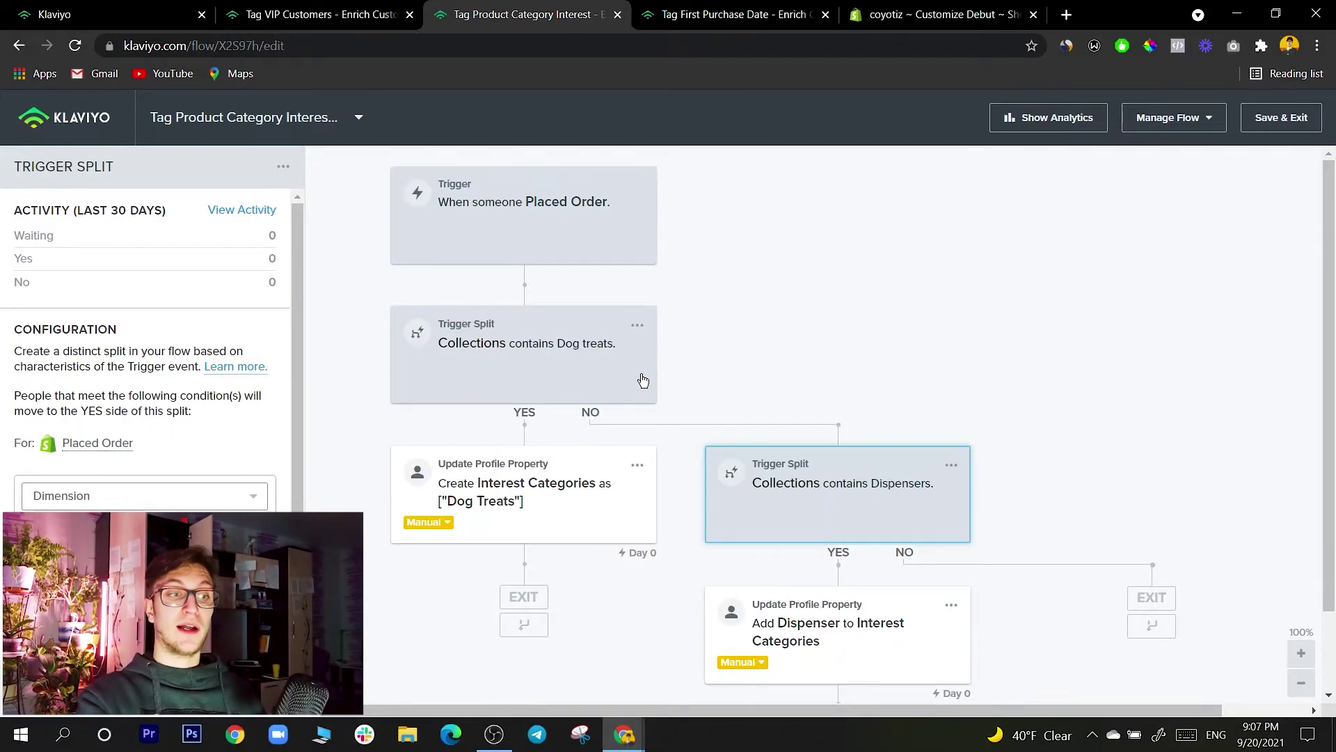
pyautogui.scroll(-1, 882, 522)
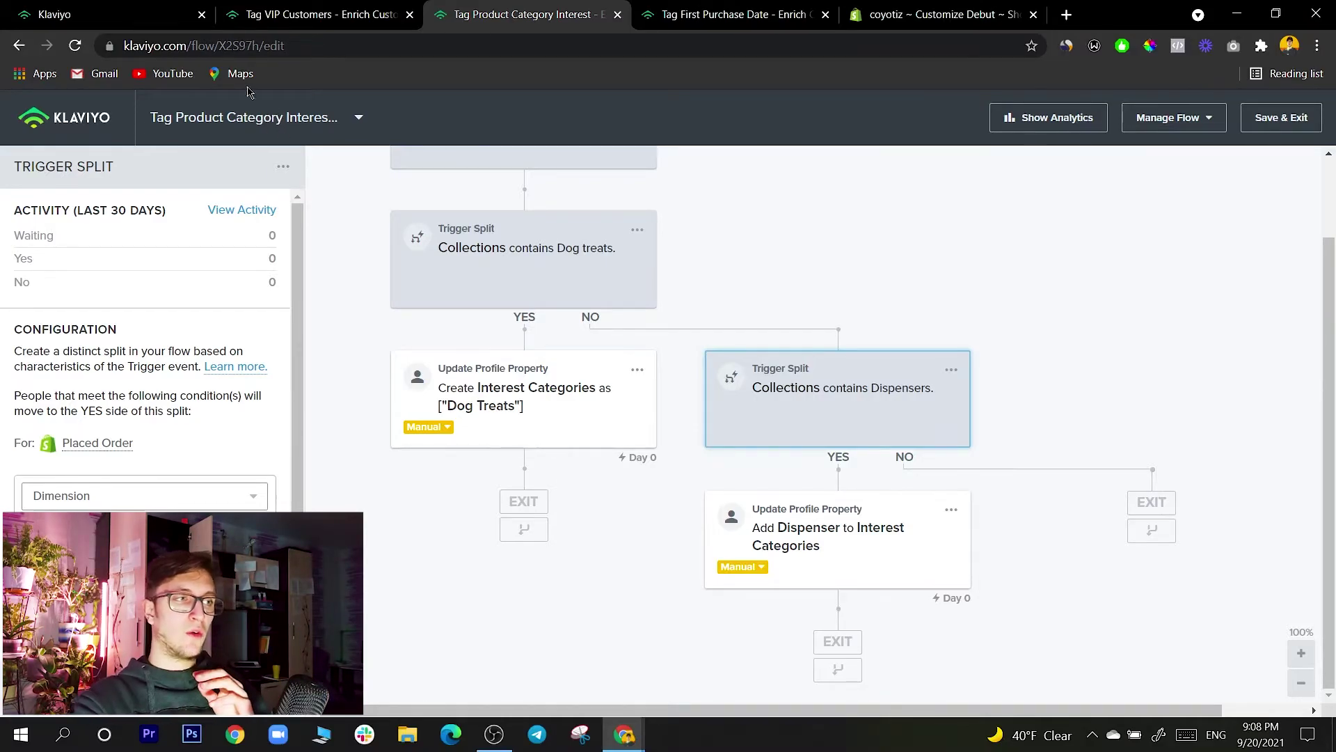
pyautogui.click(295, 14)
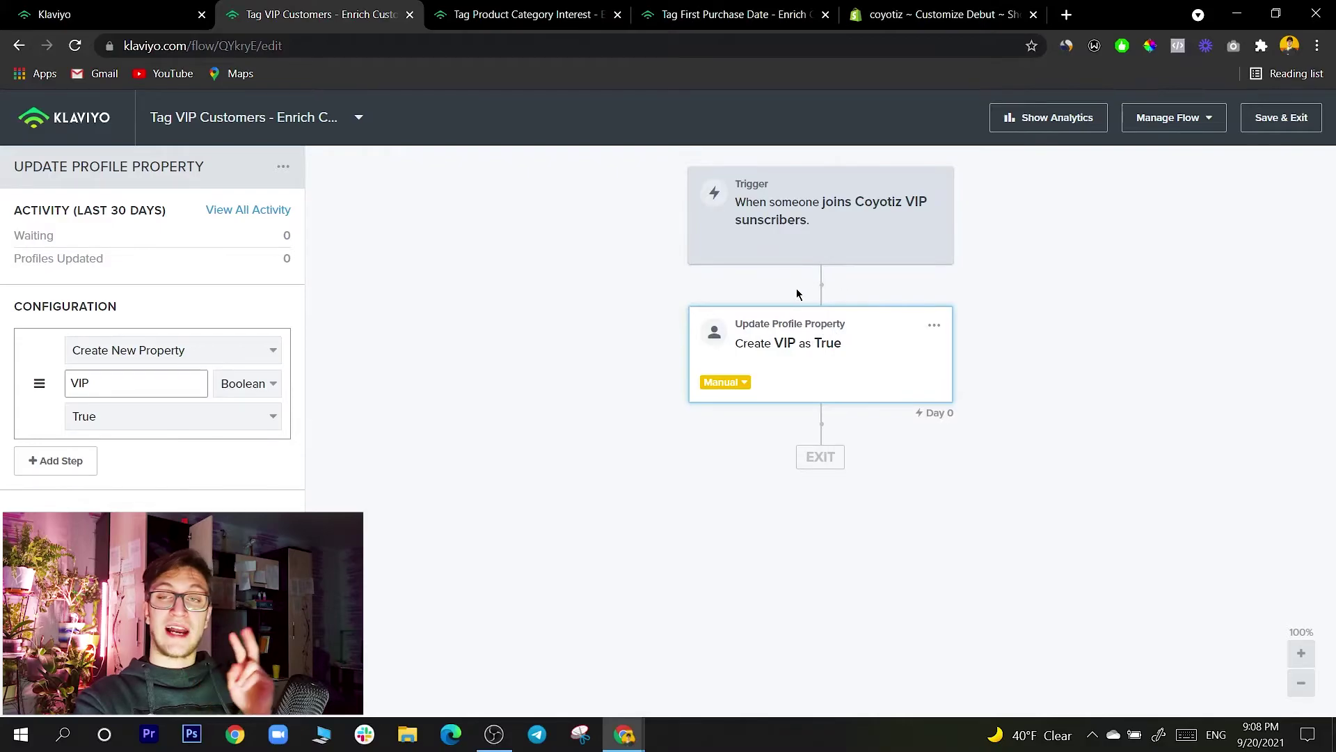
pyautogui.click(584, 5)
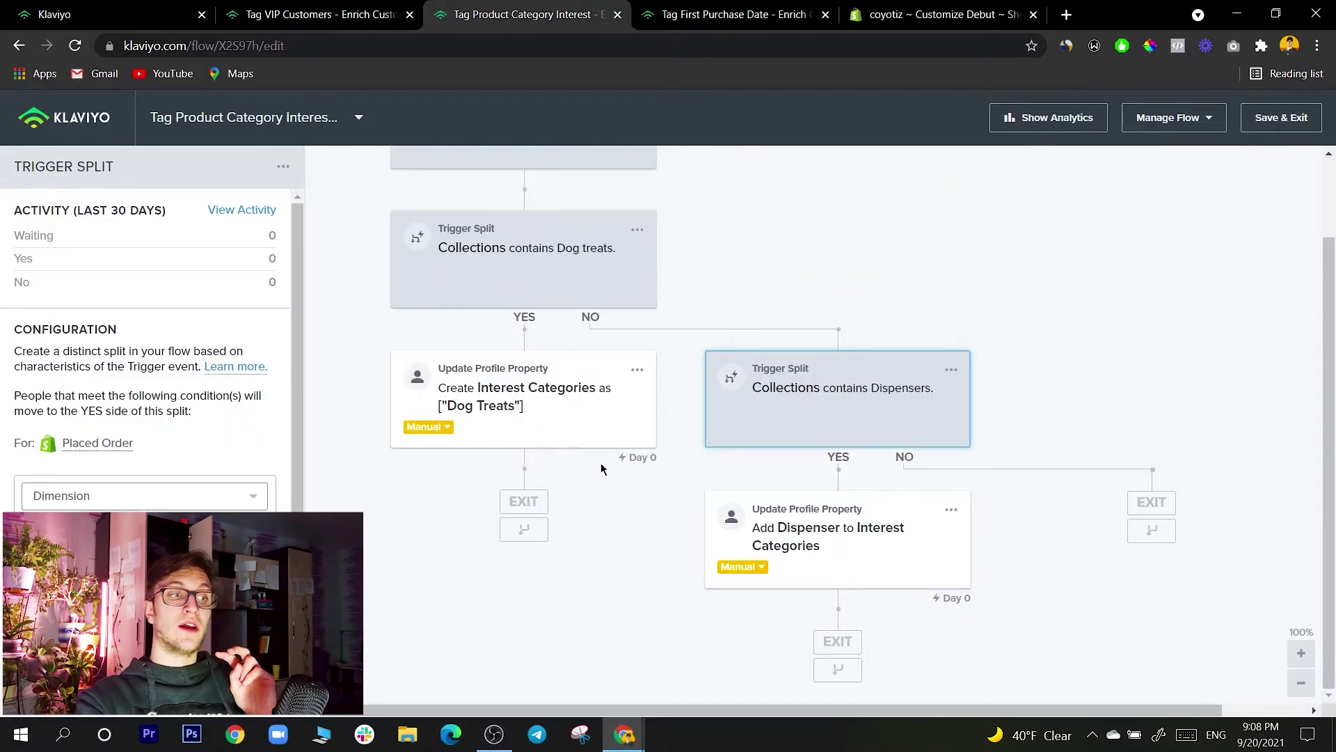